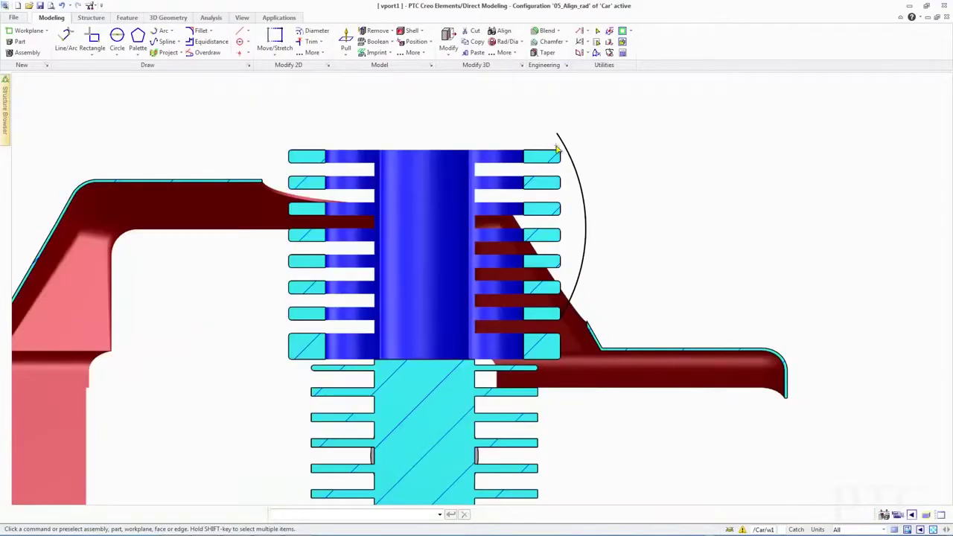
# Align the outer edges of the cylinder's cooling fins to the curved profile arc.
pyautogui.moveTo(556, 145); pyautogui.dragTo(566, 326)
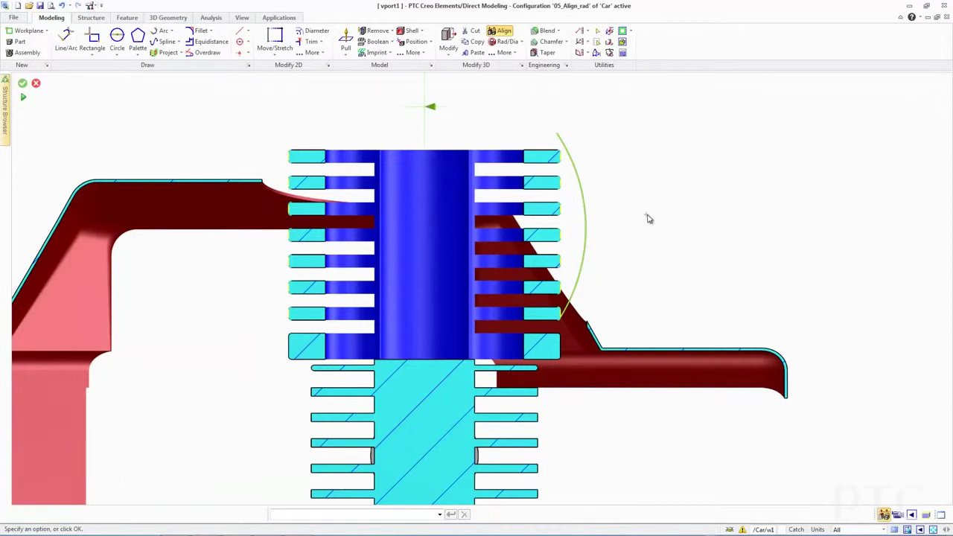
pyautogui.middleClick(647, 219)
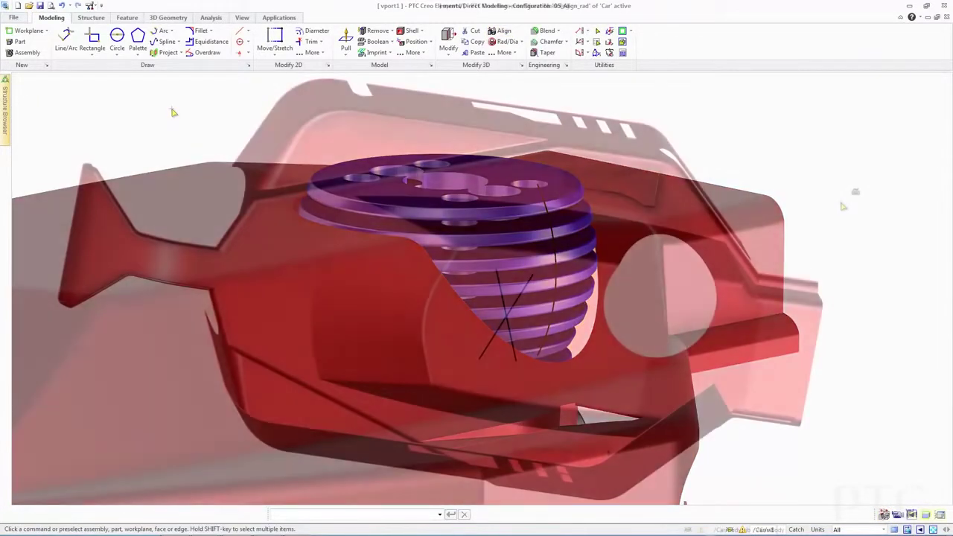
# Create crossed ribs on the inside of the car body from the two intersecting profile lines.
pyautogui.scroll(3, 840, 203)
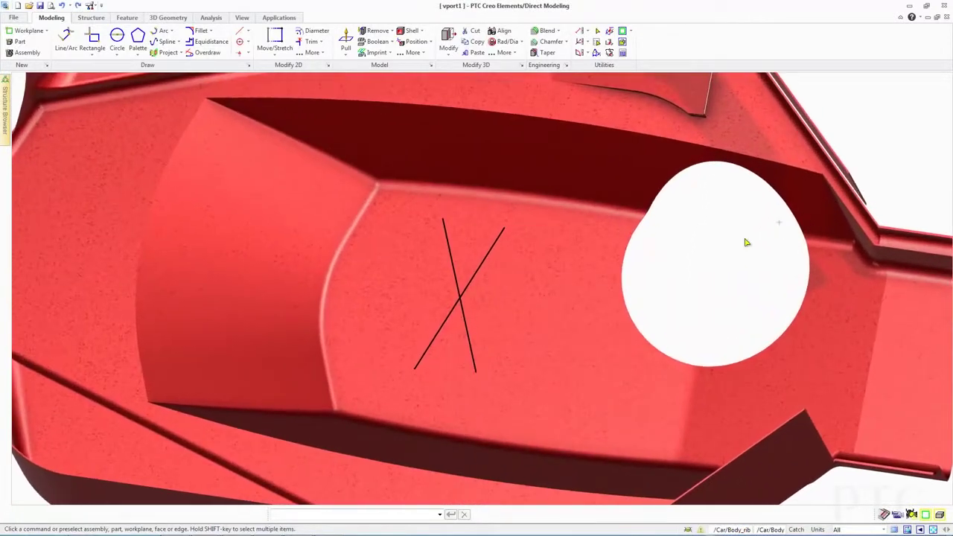
pyautogui.click(672, 276)
pyautogui.click(732, 247)
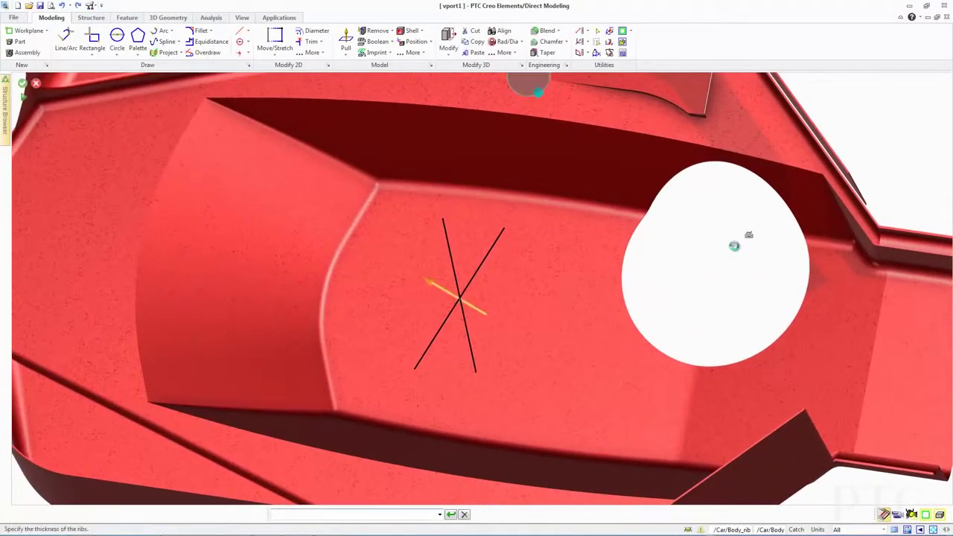
pyautogui.middleClick(734, 246)
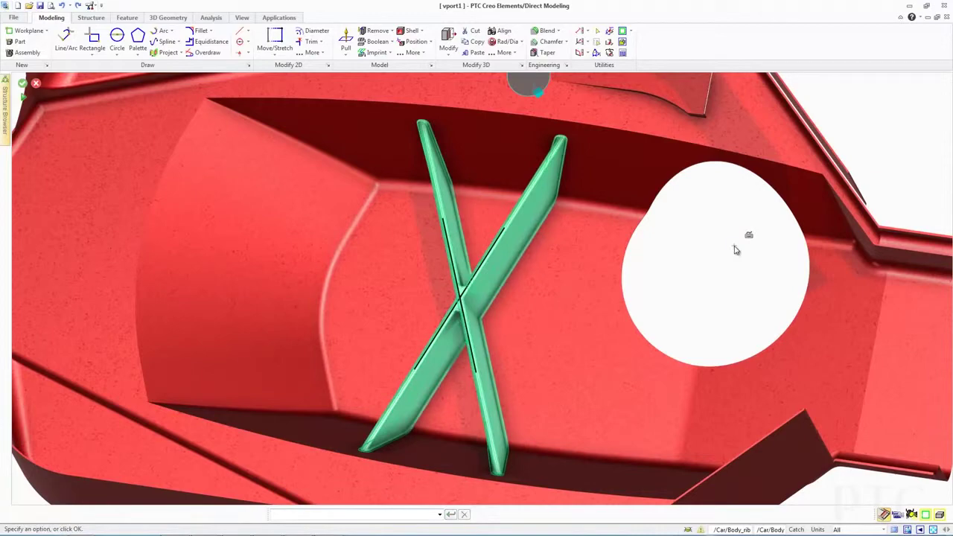
pyautogui.middleClick(734, 246)
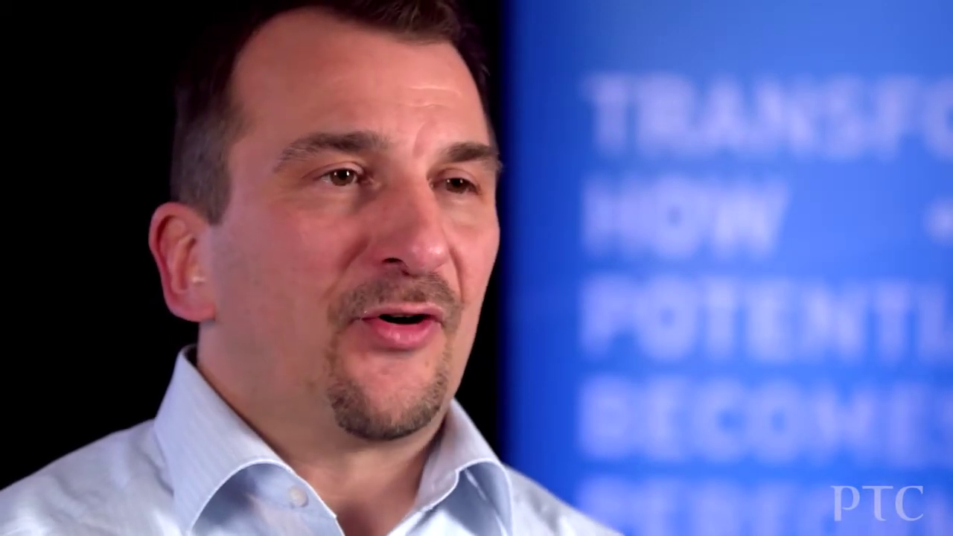
# Activate configuration 02_Anteriore, Gruppo_anteriore's config1 and config2, and the car's 12_Explode_001 in turn.
pyautogui.doubleClick(23, 147)
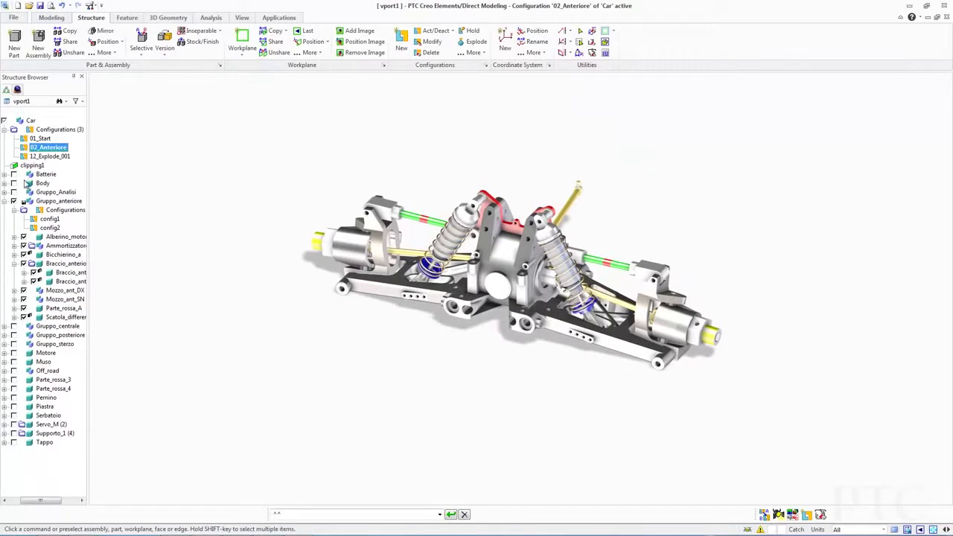
pyautogui.doubleClick(33, 220)
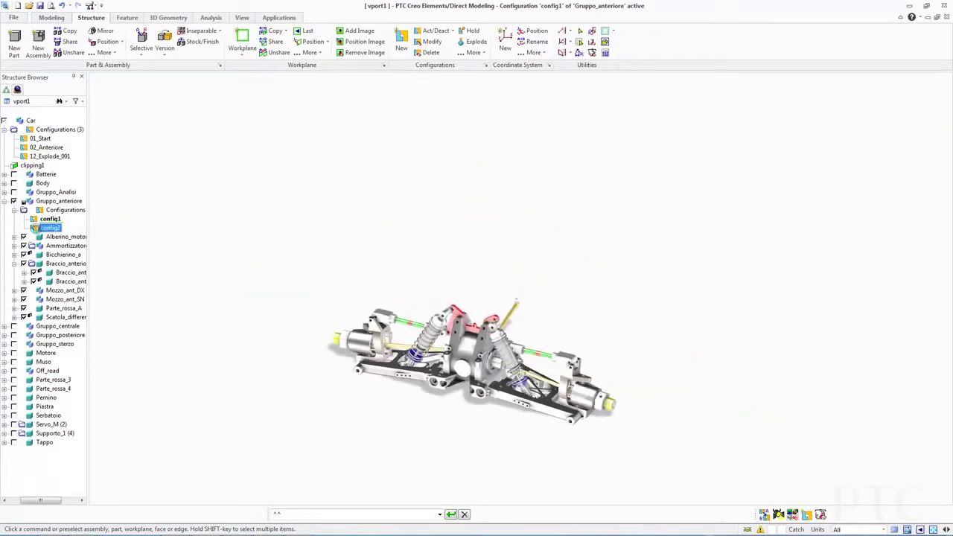
pyautogui.doubleClick(33, 156)
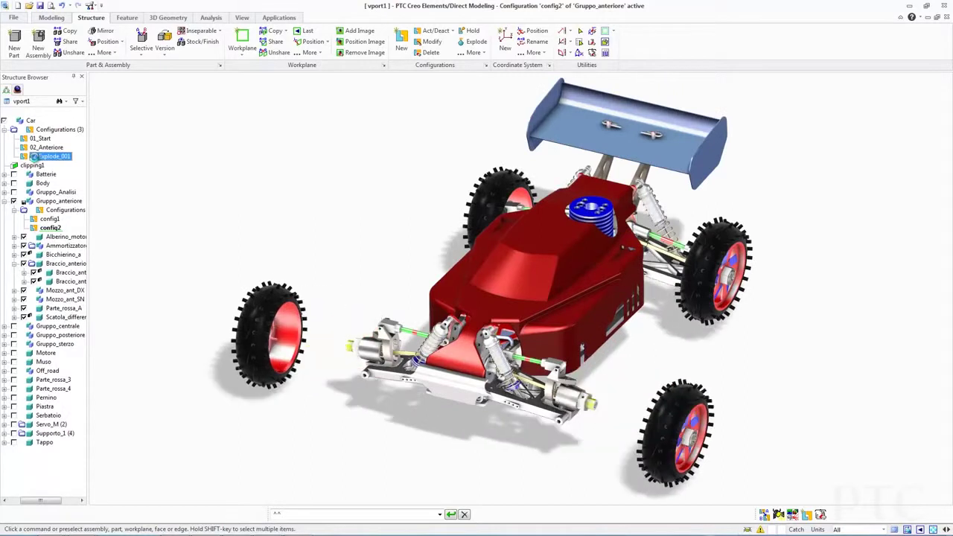
# Merge configurations of the car assembly with 12_Explode_001 active.
pyautogui.click(475, 53)
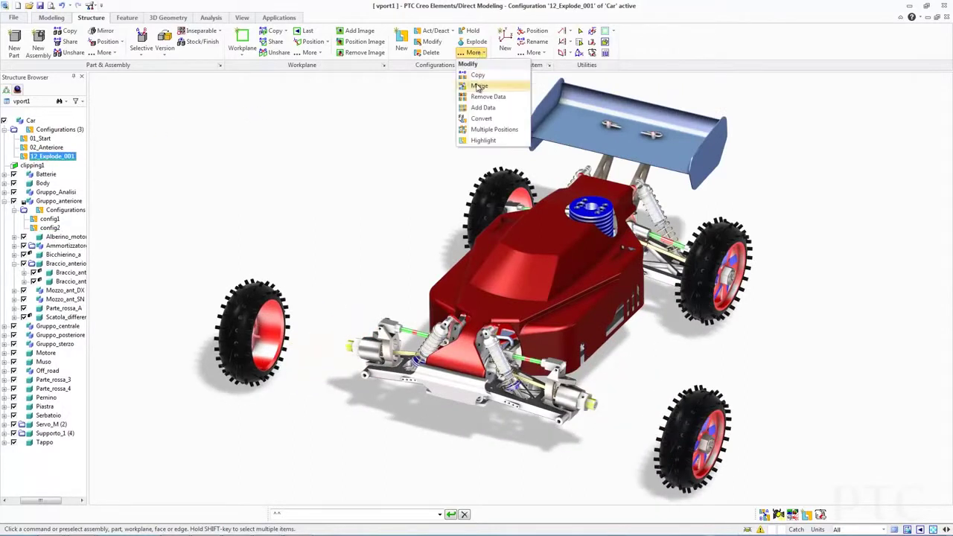
pyautogui.click(478, 86)
pyautogui.middleClick(112, 198)
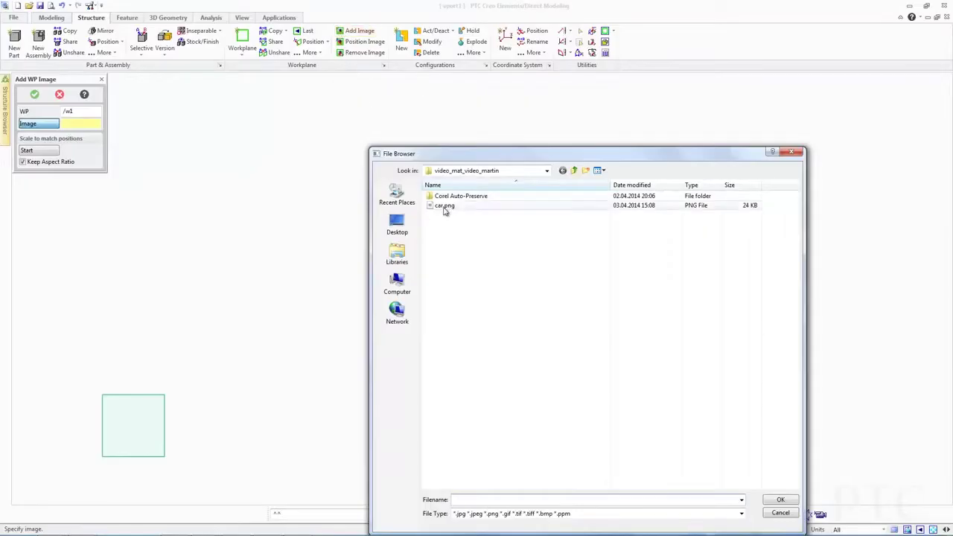
# Place car.png as the image on workplane w1 and adjust its size with the aspect ratio kept.
pyautogui.doubleClick(445, 207)
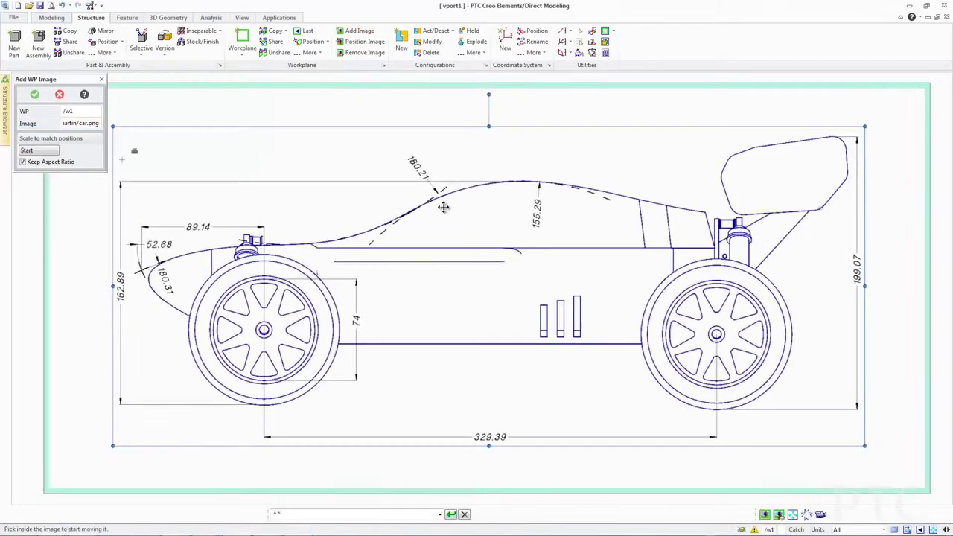
pyautogui.moveTo(865, 126)
pyautogui.mouseDown()
pyautogui.moveTo(851, 138)
pyautogui.moveTo(865, 127)
pyautogui.mouseUp()
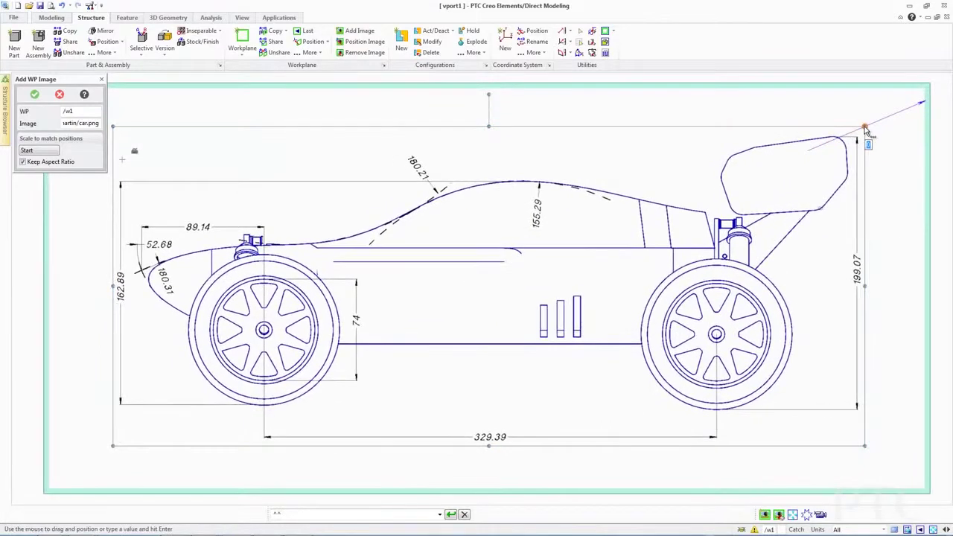
pyautogui.middleClick(864, 127)
# Sketch a star shape from the Palette centred on the front wheel's hub, tracing over the image.
pyautogui.click(52, 17)
pyautogui.click(137, 41)
pyautogui.click(450, 309)
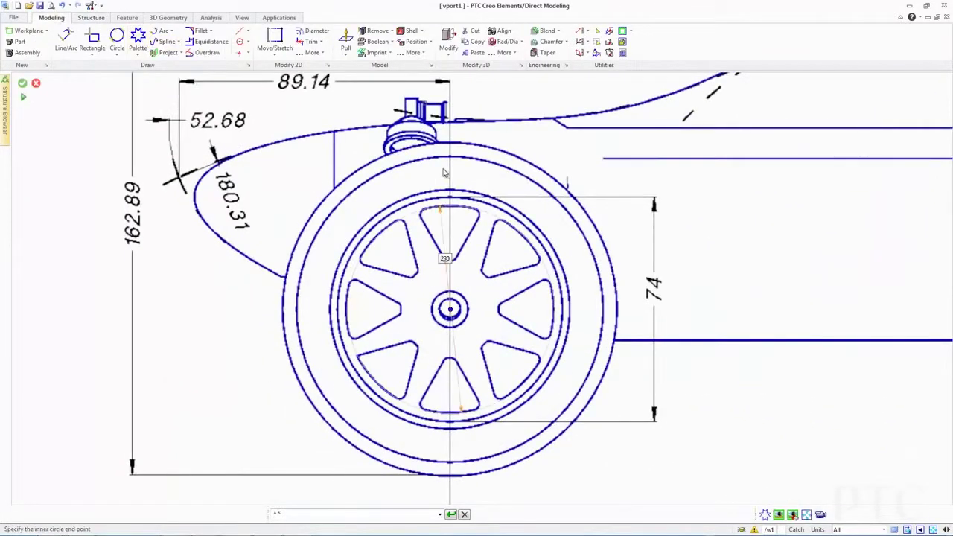
pyautogui.click(449, 270)
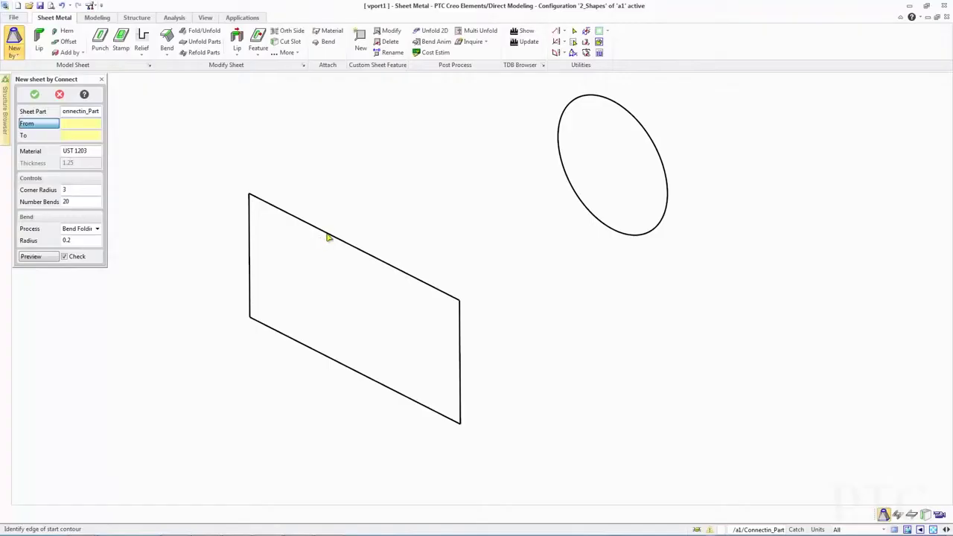
# Create a connecting sheet metal part from the rectangular contour to the circular contour.
pyautogui.click(633, 117)
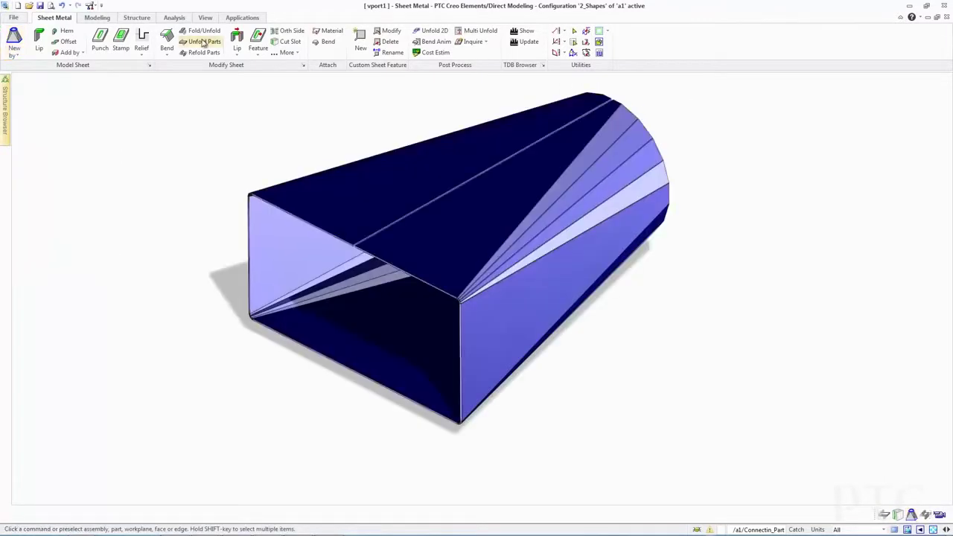
# Unfold the connecting sheet metal part into its flat pattern and refold it.
pyautogui.click(201, 41)
pyautogui.click(336, 330)
pyautogui.middleClick(336, 330)
pyautogui.click(203, 53)
pyautogui.middleClick(109, 362)
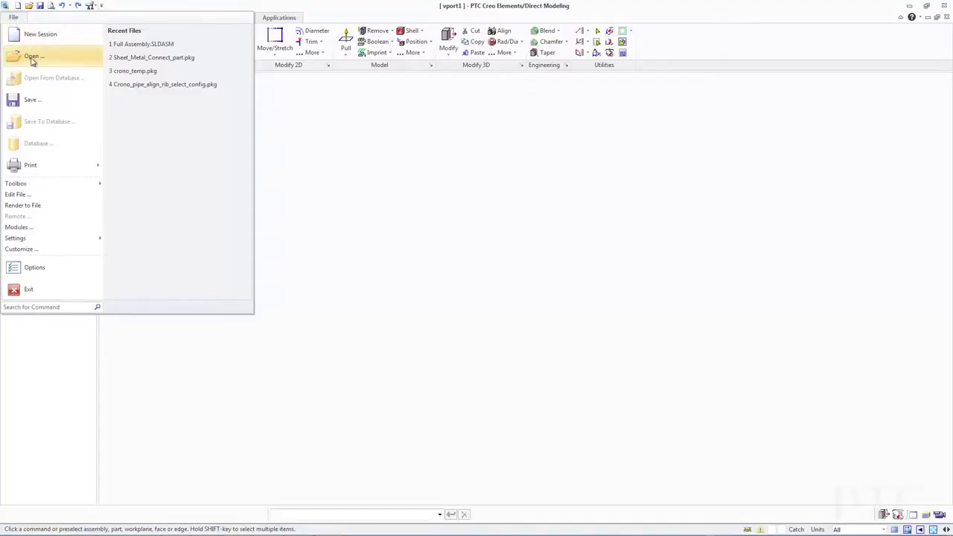
# Load the SolidWorks assembly Full Assembly.SLDASM from the Double Feed Valve SWX folder.
pyautogui.click(31, 58)
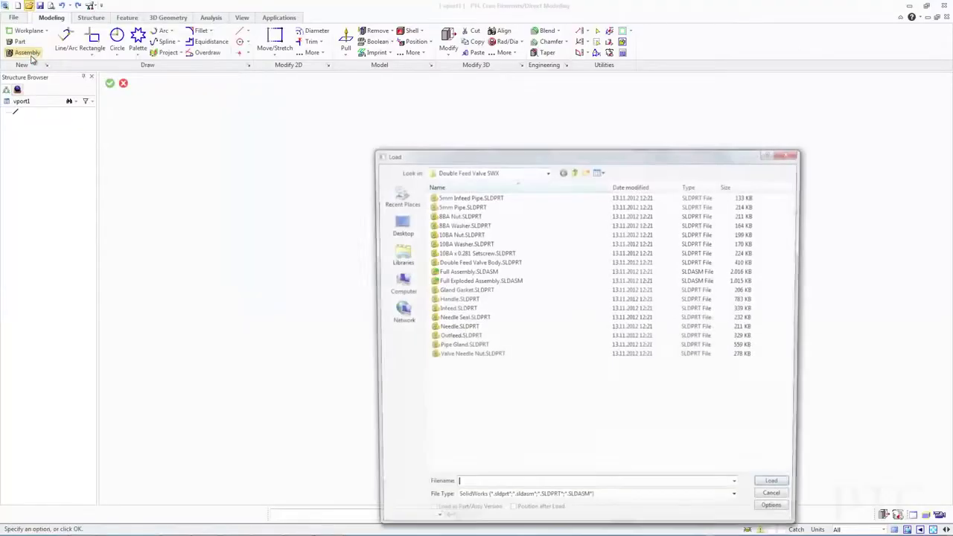
pyautogui.click(440, 271)
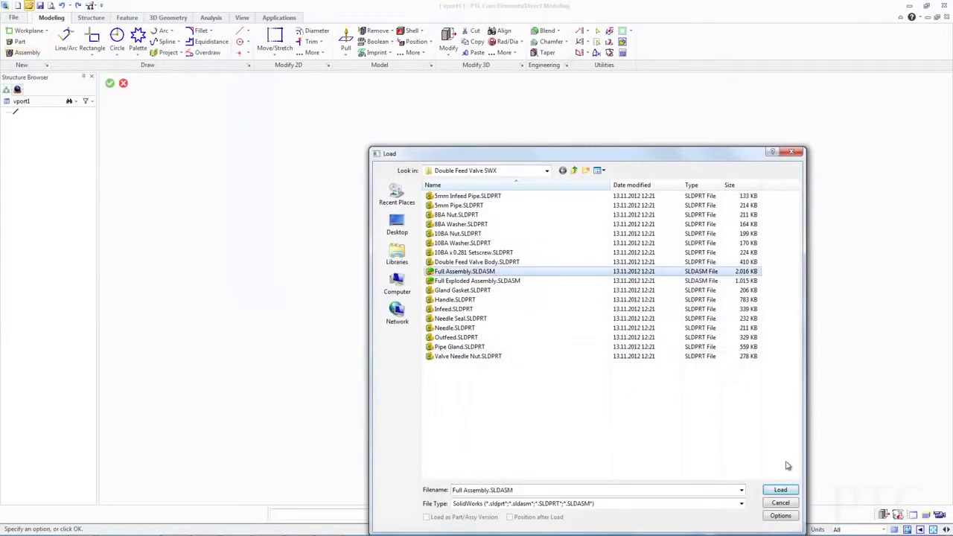
pyautogui.click(781, 490)
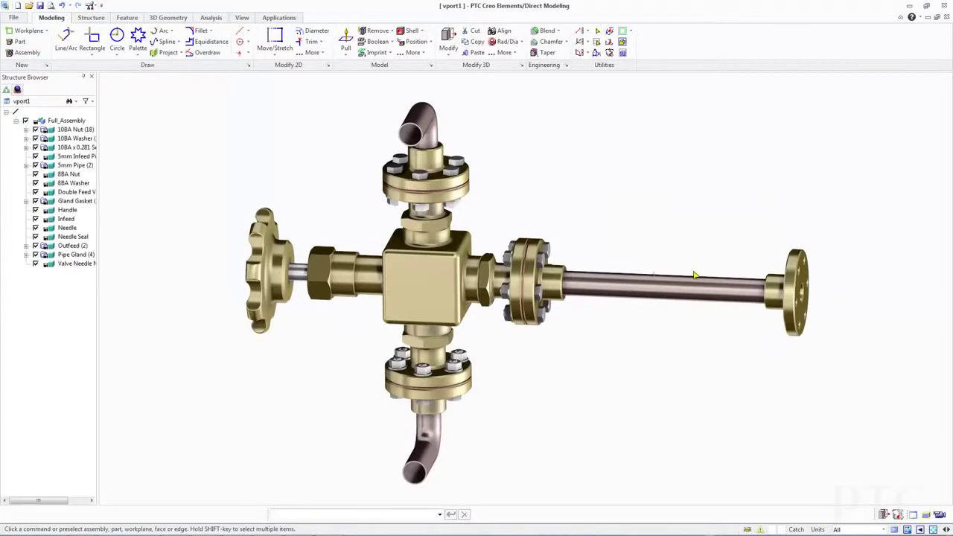
# Move the end flange of the long horizontal pipe toward the valve body to shorten the pipe.
pyautogui.click(801, 328)
pyautogui.moveTo(767, 331); pyautogui.dragTo(660, 334)
pyautogui.click(661, 335)
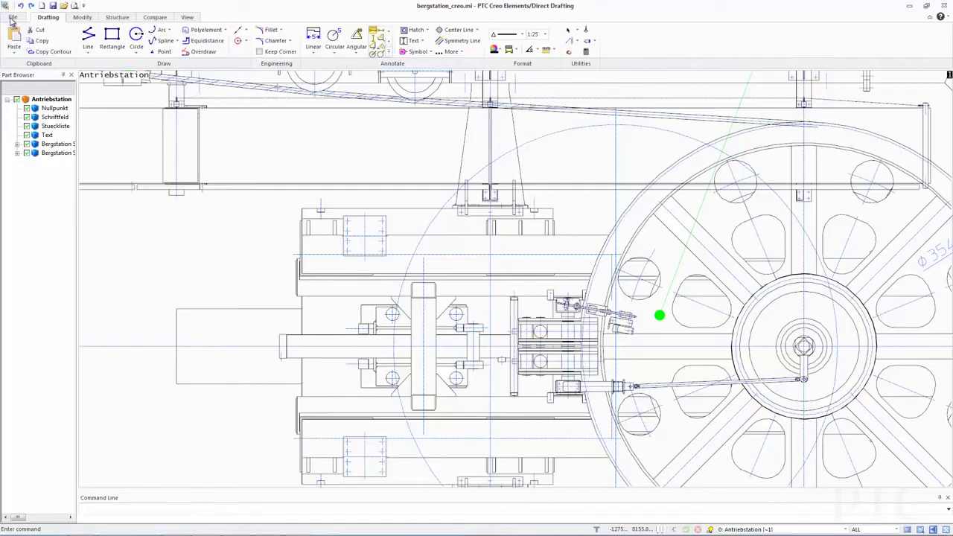
# In Creo Elements/Direct Drafting, activate the My-Module add-on and show the commands of My Module Tab2.
pyautogui.click(12, 18)
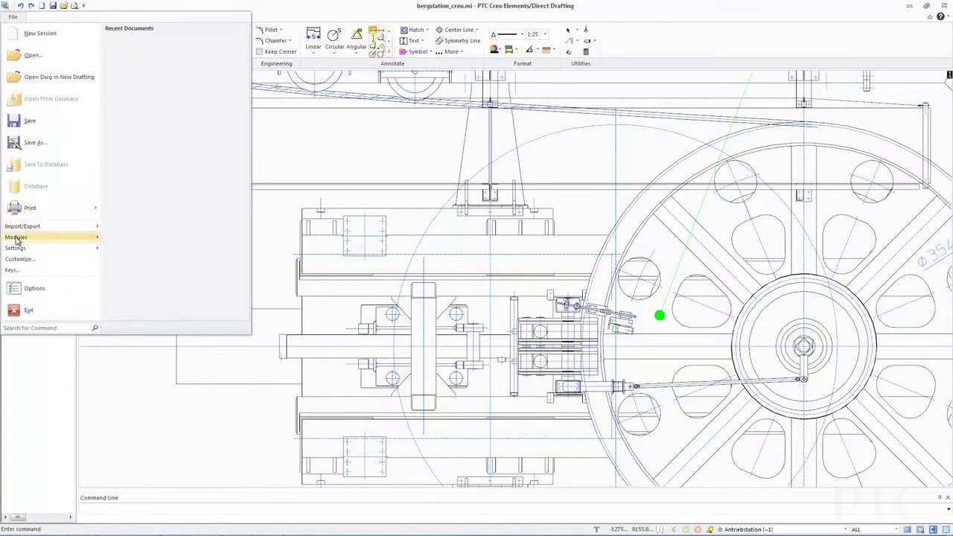
pyautogui.moveTo(16, 238)
pyautogui.click(145, 133)
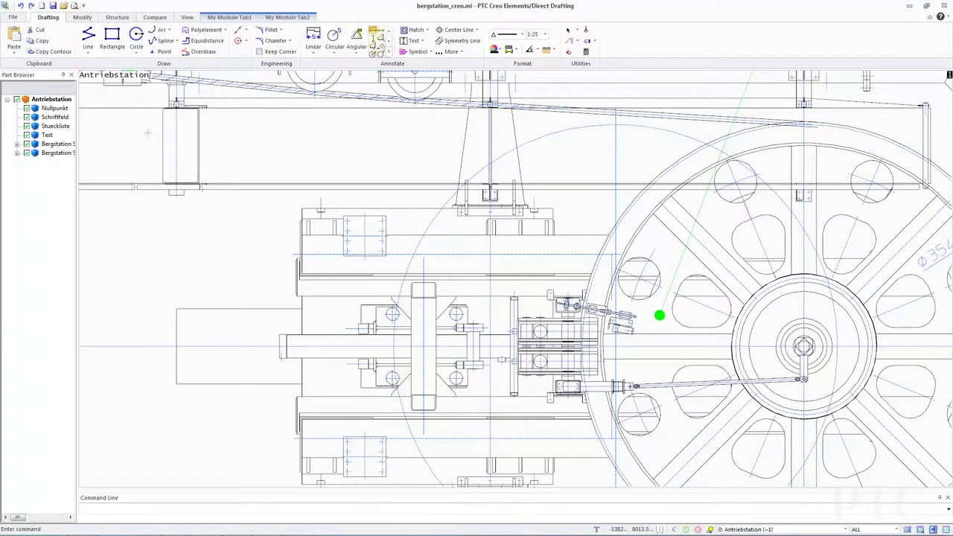
pyautogui.click(287, 17)
# Deactivate the My-Module add-on.
pyautogui.click(12, 17)
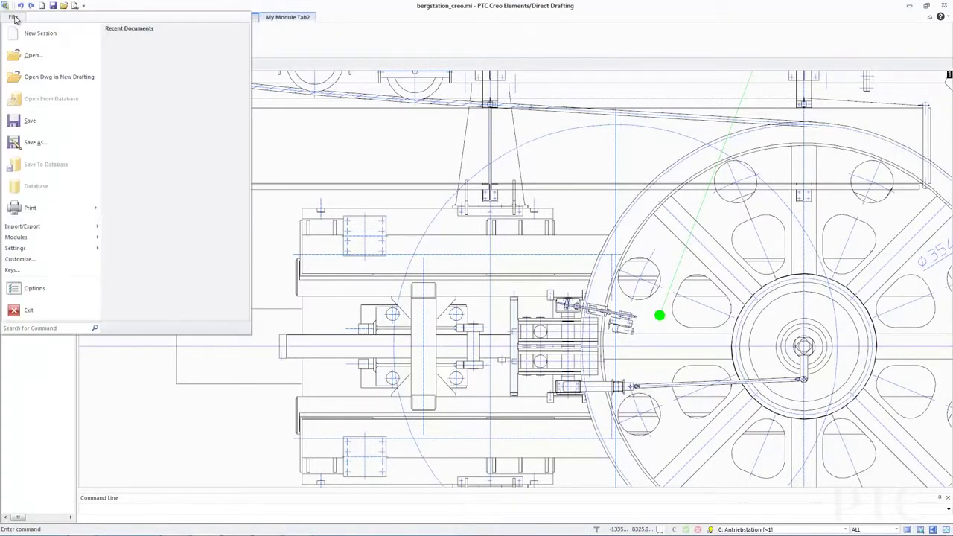
pyautogui.moveTo(30, 240)
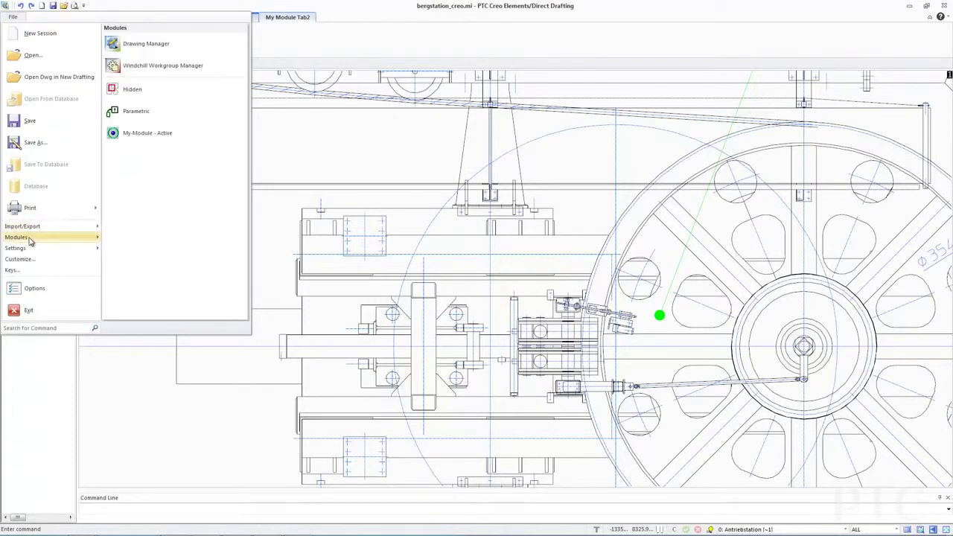
pyautogui.click(127, 138)
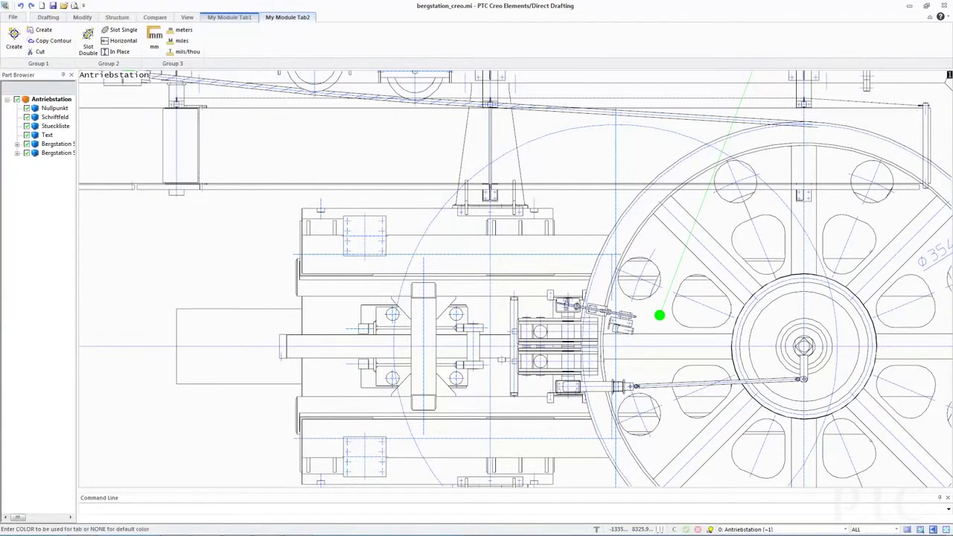